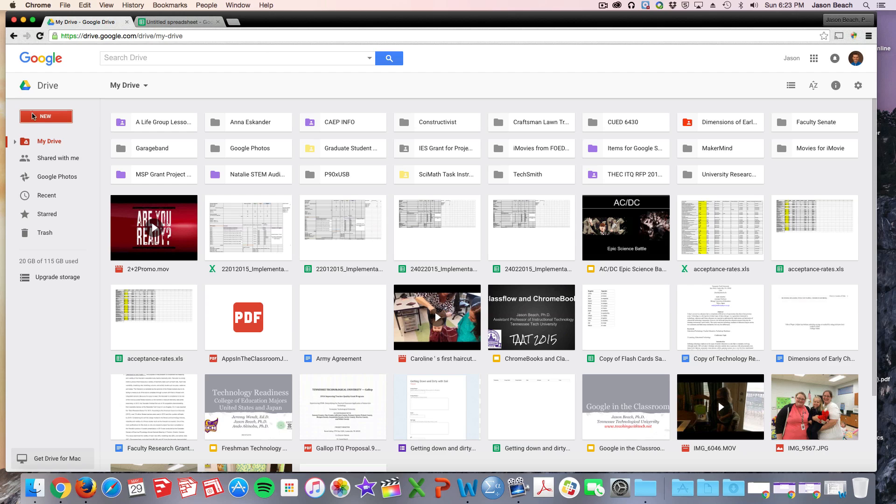
- Switch from Google Drive to the open untitled spreadsheet
{"action": "left_click", "coordinate": [44, 117]}
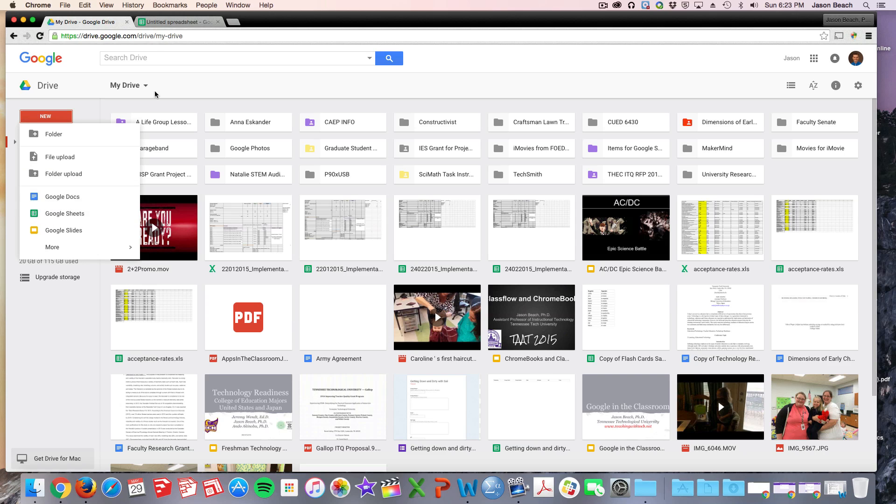
{"action": "left_click", "coordinate": [163, 22]}
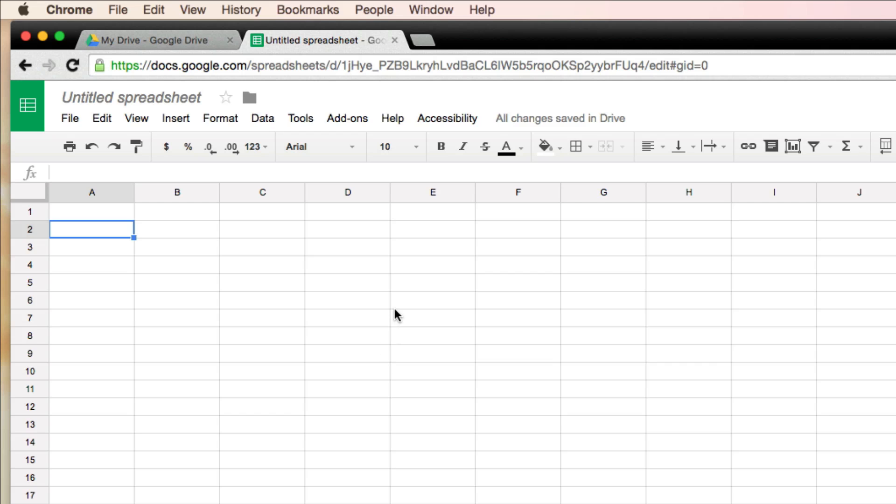
{"action": "left_click_drag", "start_coordinate": [480, 34], "coordinate": [478, 32]}
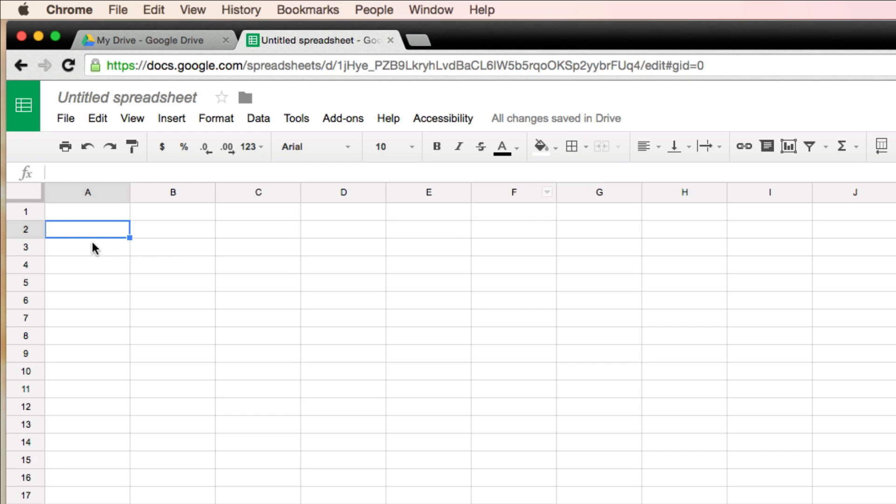
{"action": "left_click", "coordinate": [71, 212]}
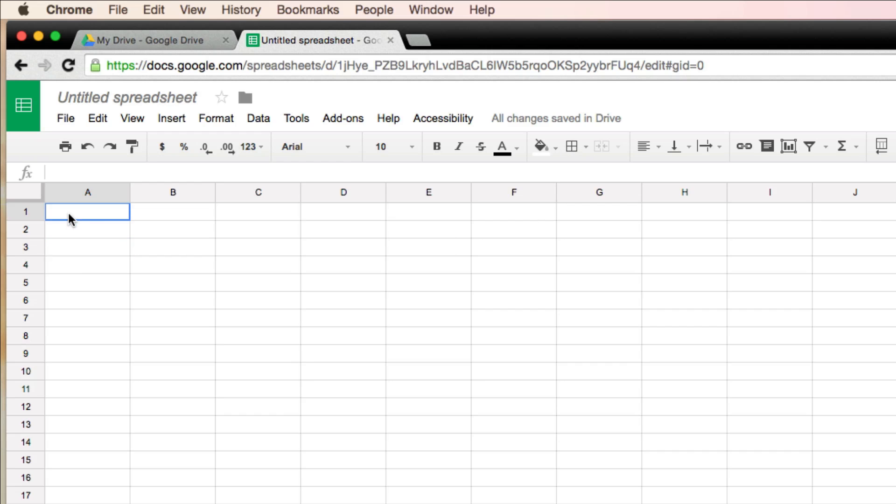
{"action": "mouse_move", "coordinate": [68, 211]}
{"action": "left_mouse_down"}
{"action": "mouse_move", "coordinate": [109, 284]}
{"action": "mouse_move", "coordinate": [336, 375]}
{"action": "left_mouse_up"}
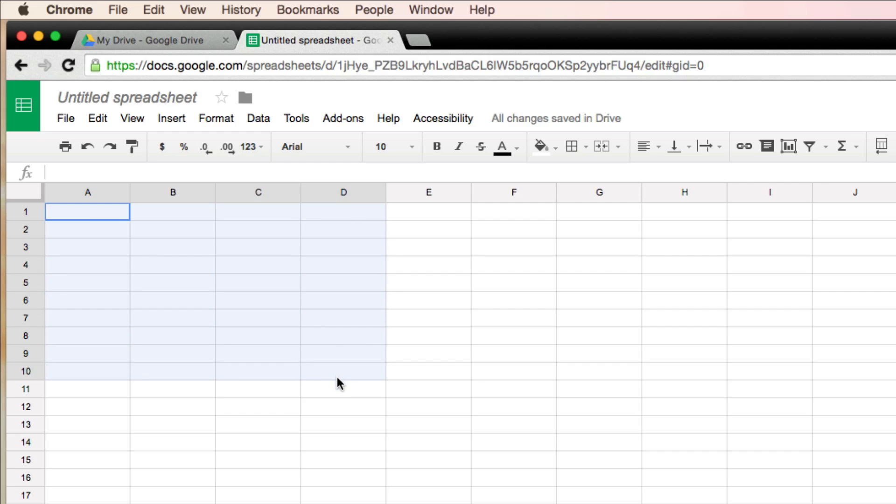
{"action": "left_click", "coordinate": [573, 147]}
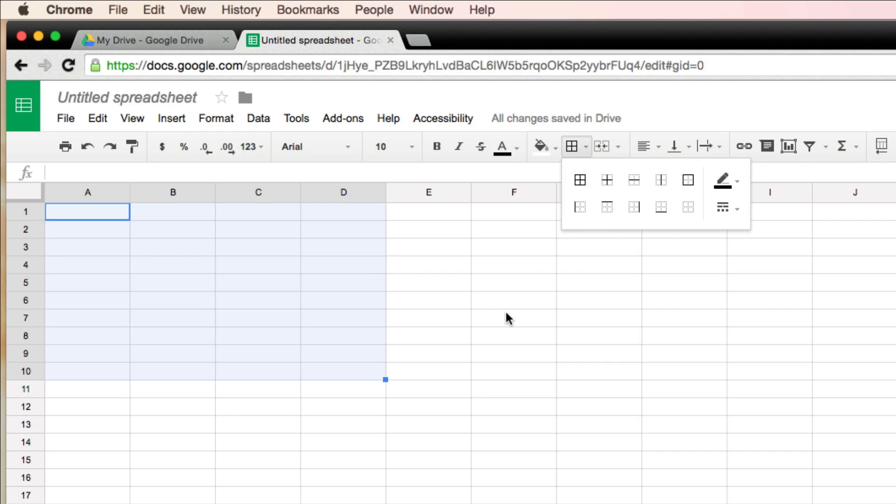
{"action": "left_click", "coordinate": [411, 248]}
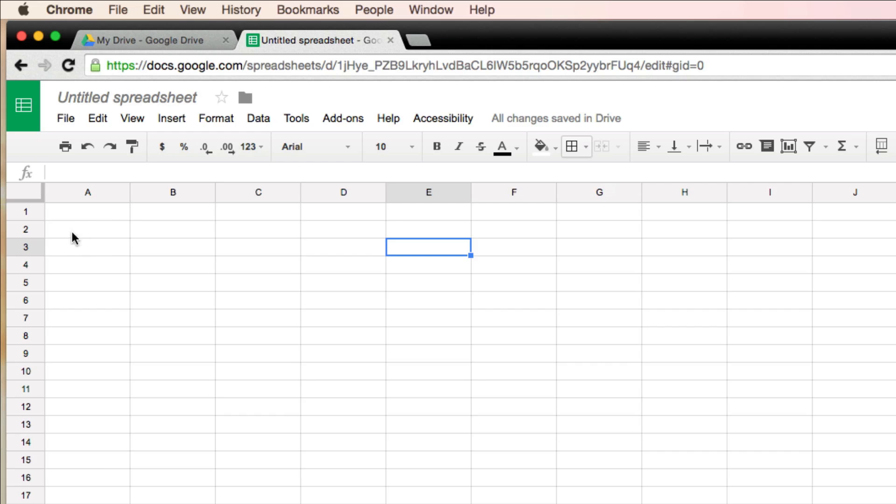
- Apply borders around and between all cells in the range A1:C13
{"action": "left_click", "coordinate": [69, 217]}
{"action": "left_click_drag", "start_coordinate": [68, 209], "coordinate": [292, 283]}
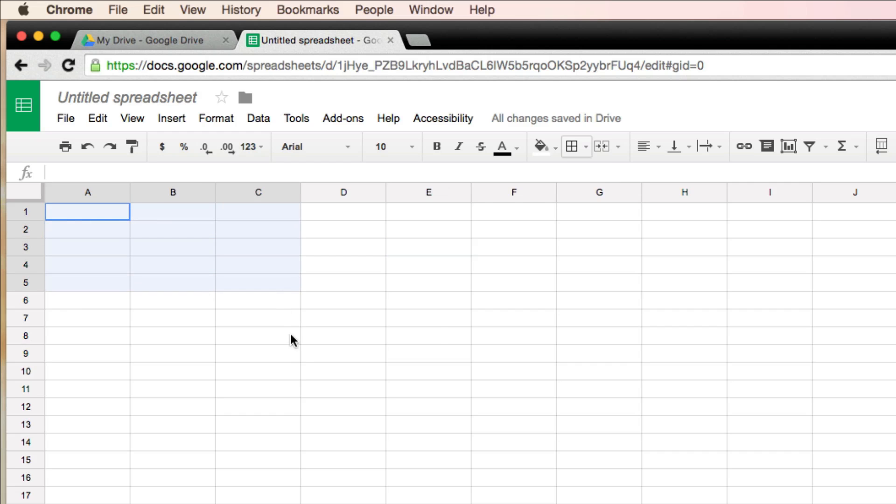
{"action": "left_click_drag", "start_coordinate": [290, 334], "coordinate": [300, 433]}
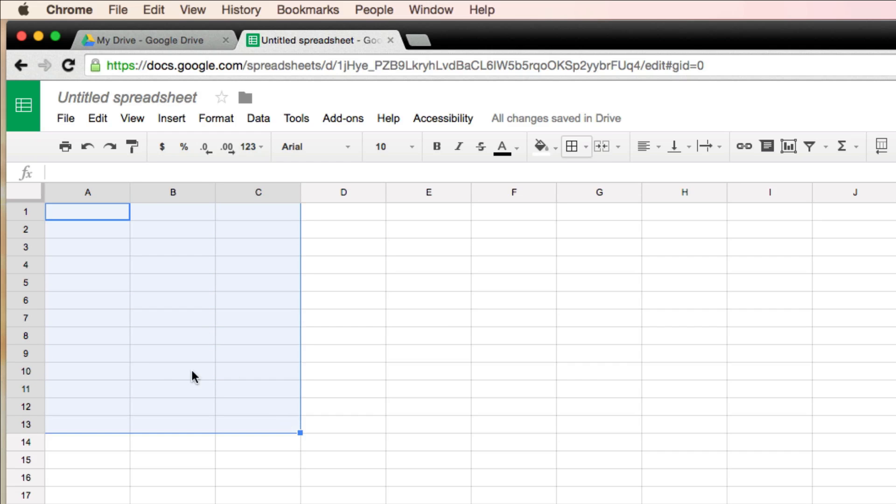
{"action": "left_click", "coordinate": [572, 148]}
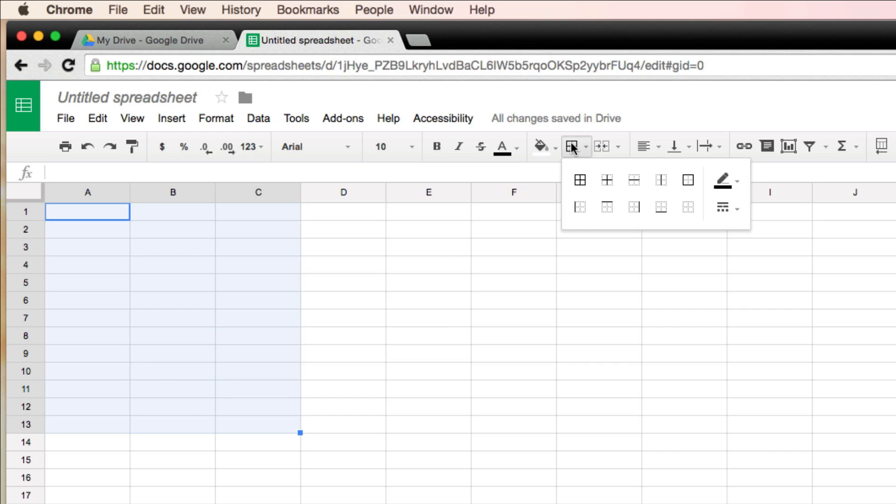
{"action": "left_click", "coordinate": [583, 186]}
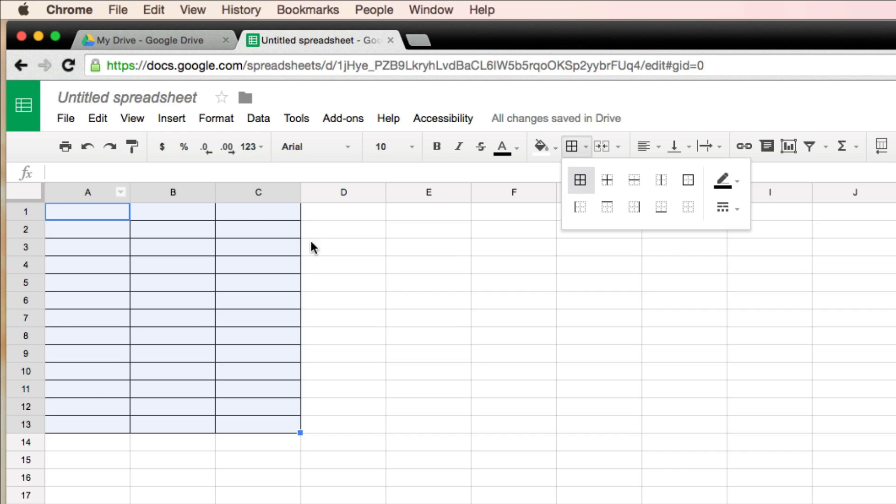
{"action": "left_click", "coordinate": [579, 207]}
{"action": "left_click", "coordinate": [381, 358]}
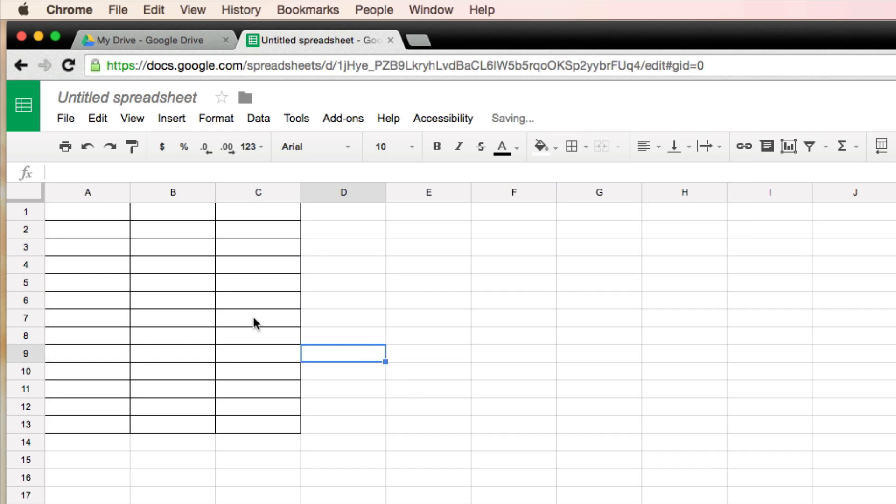
- Clear all borders from the range A1:C13
{"action": "left_click", "coordinate": [164, 265]}
{"action": "left_click_drag", "start_coordinate": [91, 218], "coordinate": [276, 422]}
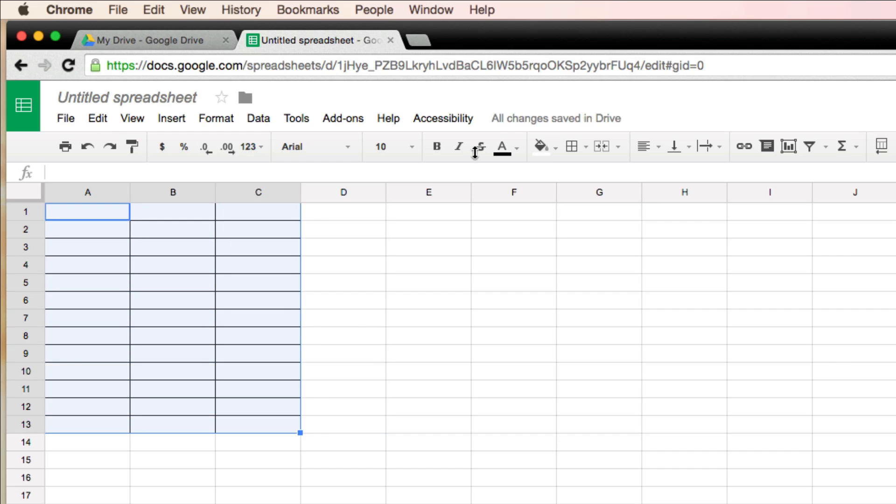
{"action": "left_click", "coordinate": [574, 148]}
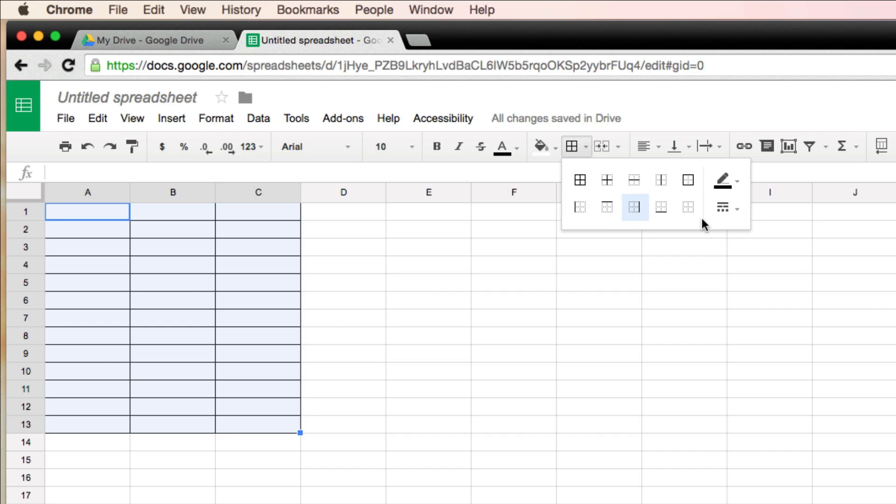
{"action": "left_click", "coordinate": [688, 223]}
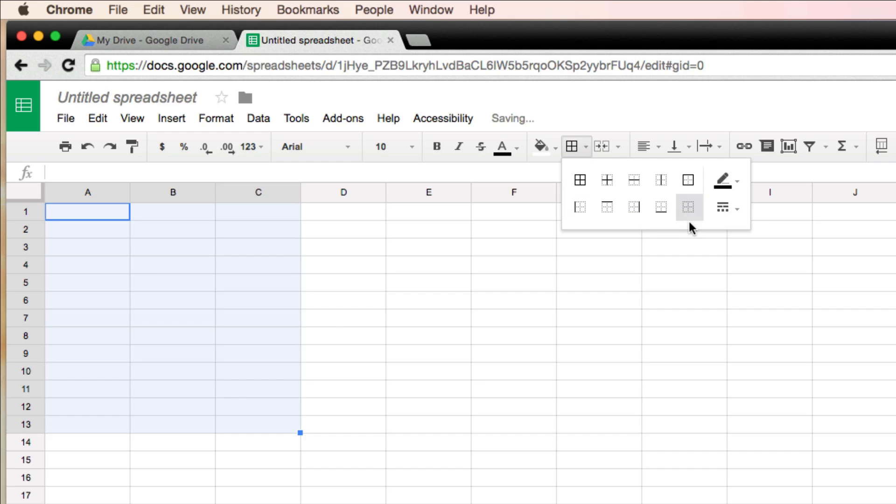
{"action": "left_click", "coordinate": [146, 318]}
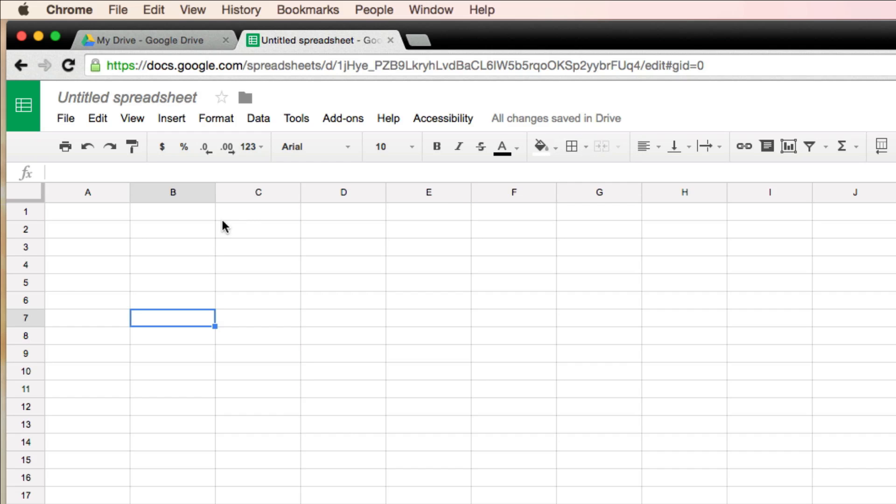
- Merge cells A1 through C1 into a single cell
{"action": "left_click", "coordinate": [173, 229]}
{"action": "left_click_drag", "start_coordinate": [86, 214], "coordinate": [174, 214]}
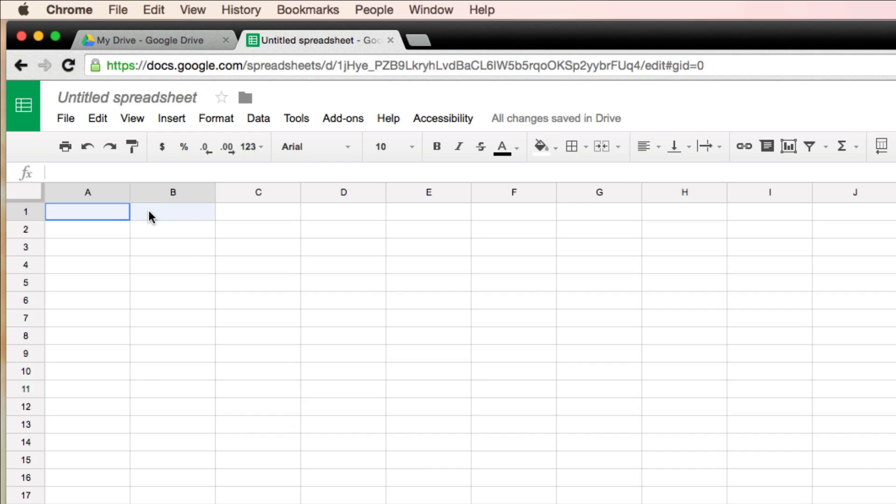
{"action": "left_click", "coordinate": [63, 216]}
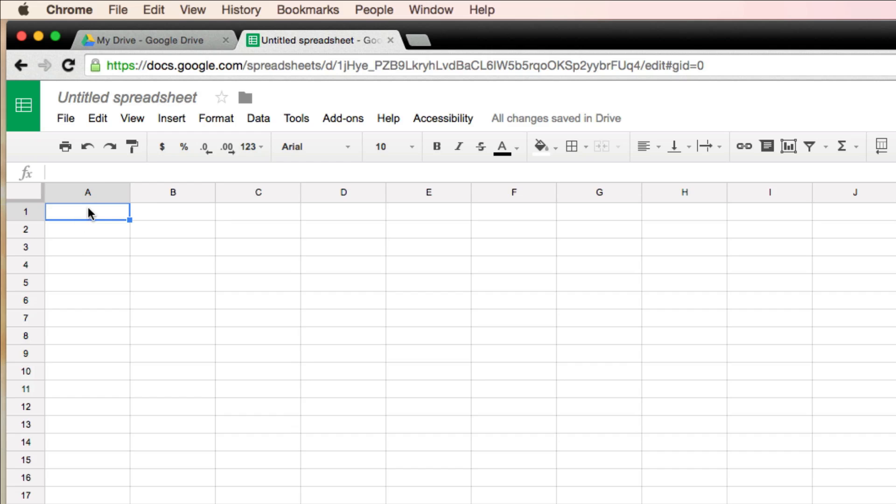
{"action": "left_click_drag", "start_coordinate": [88, 213], "coordinate": [238, 212]}
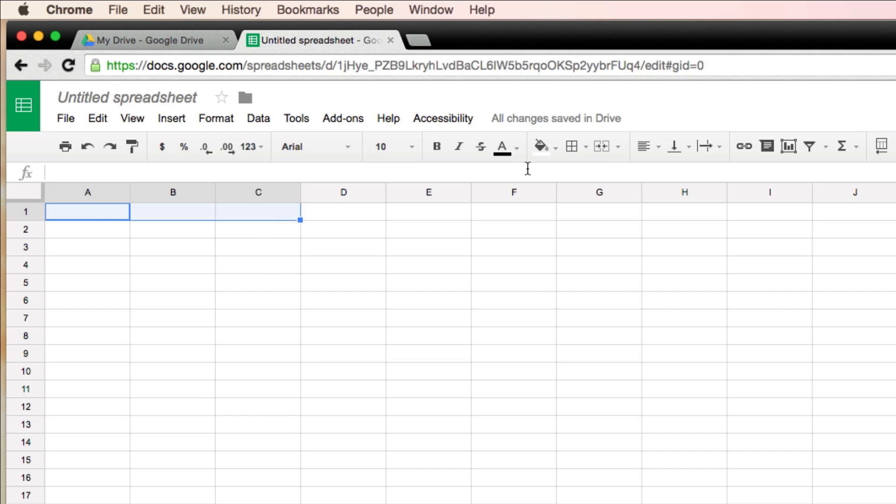
{"action": "left_click", "coordinate": [602, 145]}
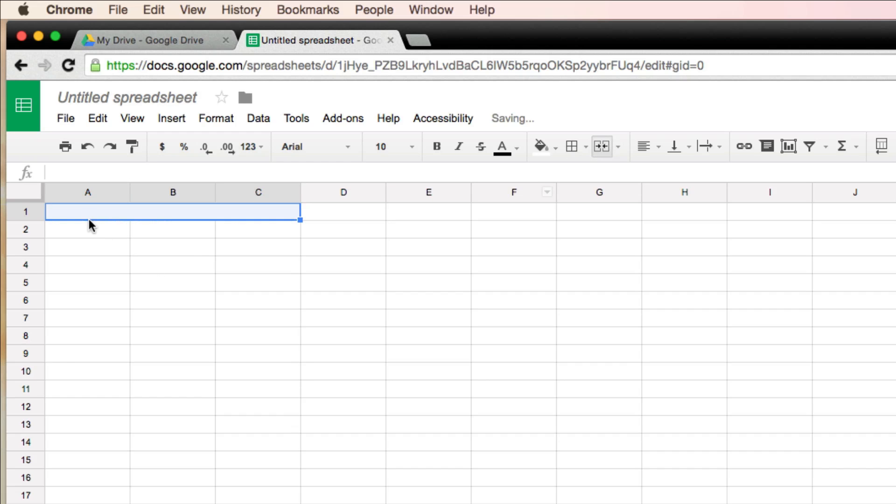
{"action": "left_click", "coordinate": [84, 232]}
{"action": "left_click", "coordinate": [72, 211]}
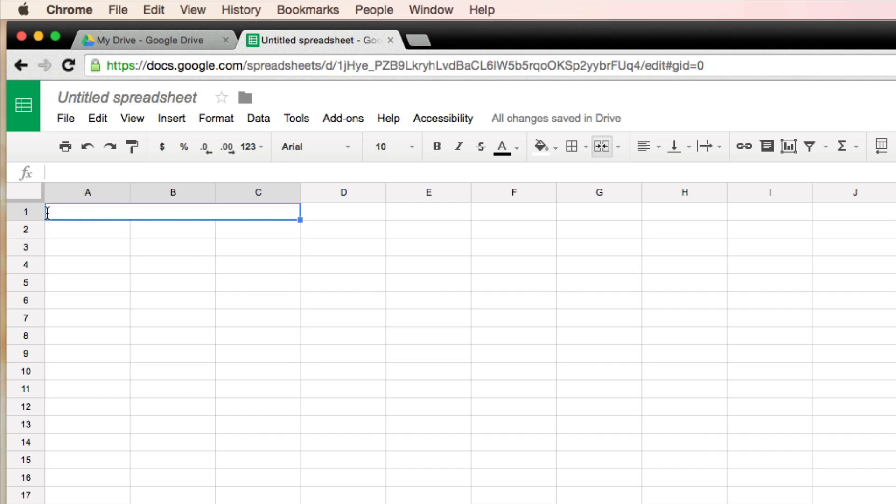
{"action": "left_click", "coordinate": [126, 219]}
- Undo the merge of cells A1 through C1
{"action": "left_click", "coordinate": [89, 147]}
{"action": "left_click", "coordinate": [118, 249]}
{"action": "left_click", "coordinate": [100, 215]}
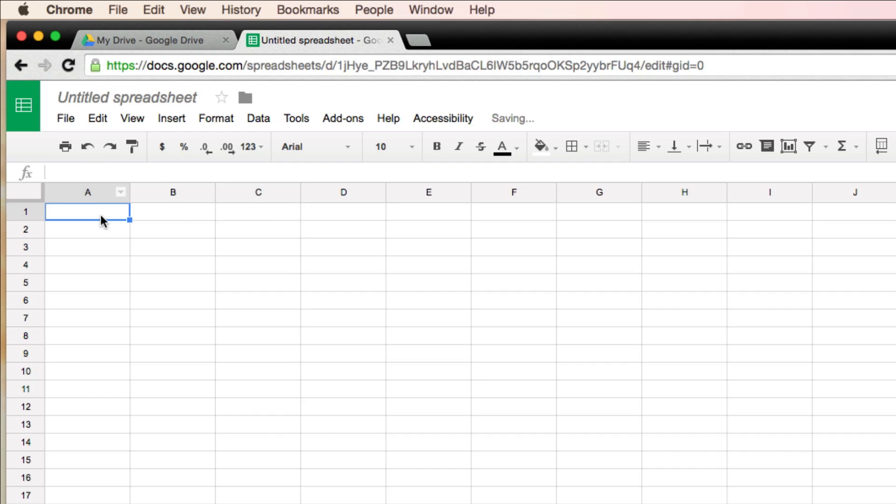
{"action": "left_click_drag", "start_coordinate": [100, 215], "coordinate": [345, 212]}
{"action": "left_click", "coordinate": [366, 282]}
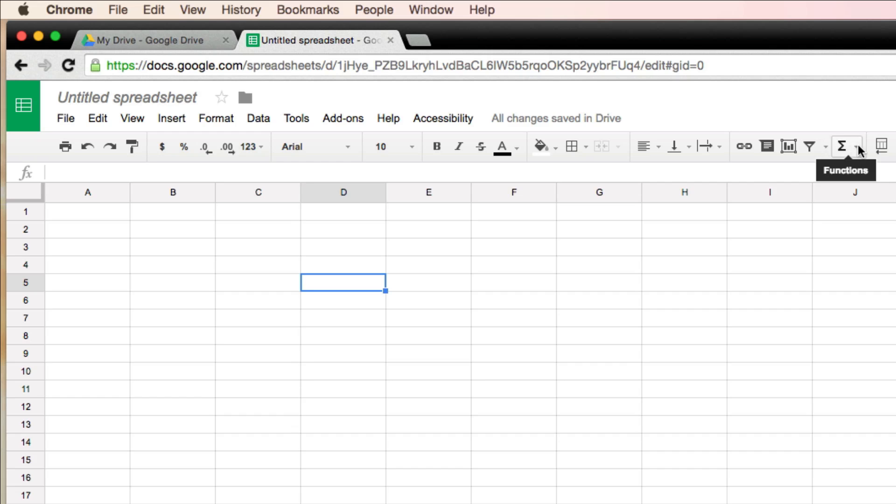
- Enter the numbers 2, 6, 8 and 9 in cells A1 through D1
{"action": "left_click", "coordinate": [303, 268]}
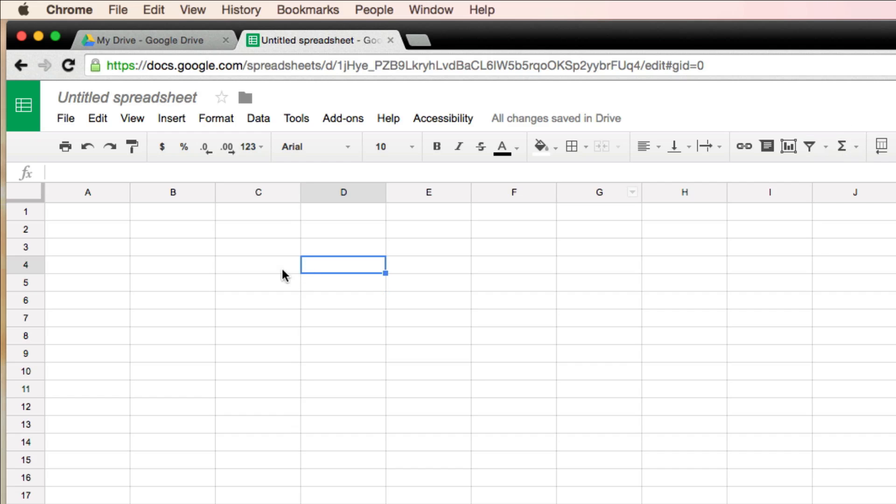
{"action": "left_click", "coordinate": [118, 260]}
{"action": "left_click", "coordinate": [104, 216]}
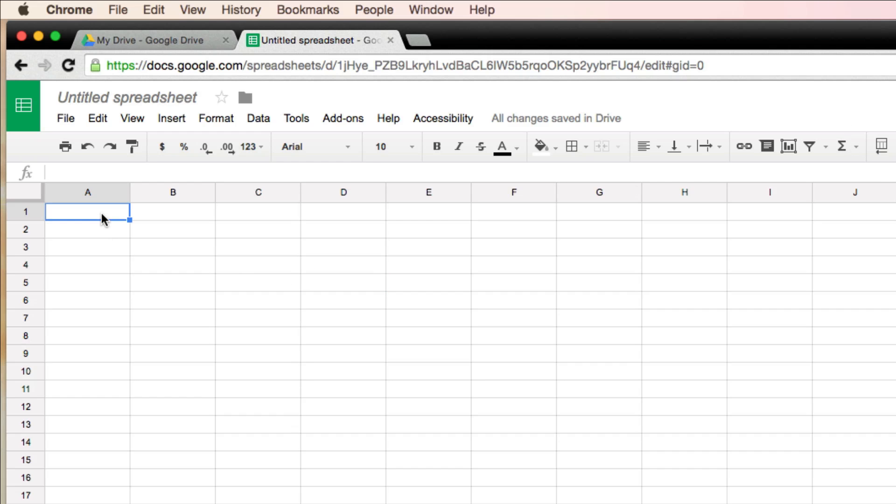
{"action": "type", "text": "2"}
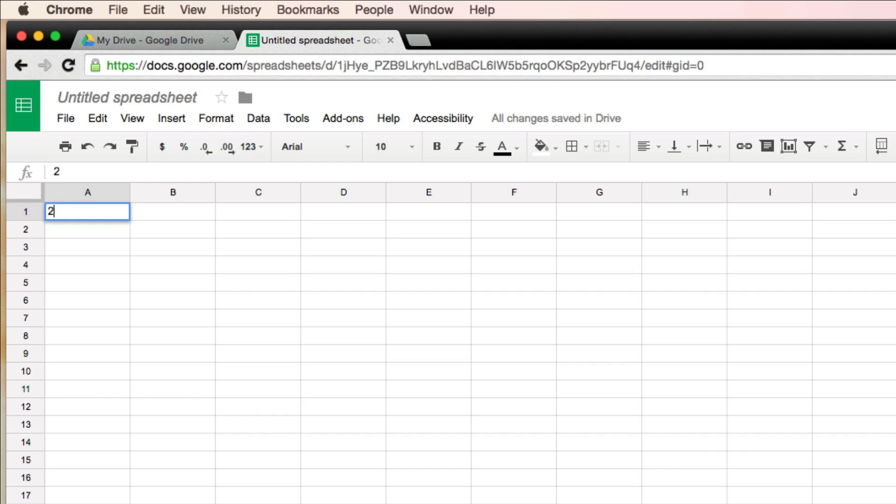
{"action": "key", "text": "Tab"}
{"action": "type", "text": "6"}
{"action": "key", "text": "Tab"}
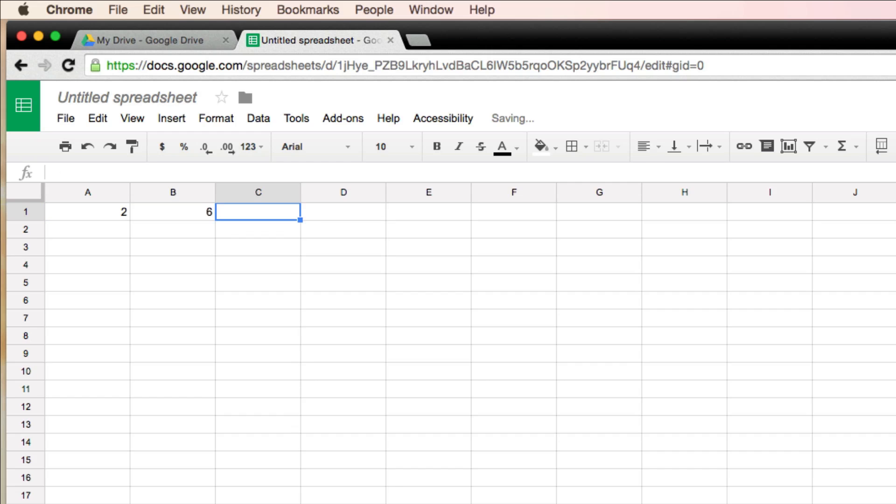
{"action": "type", "text": "8"}
{"action": "key", "text": "Tab"}
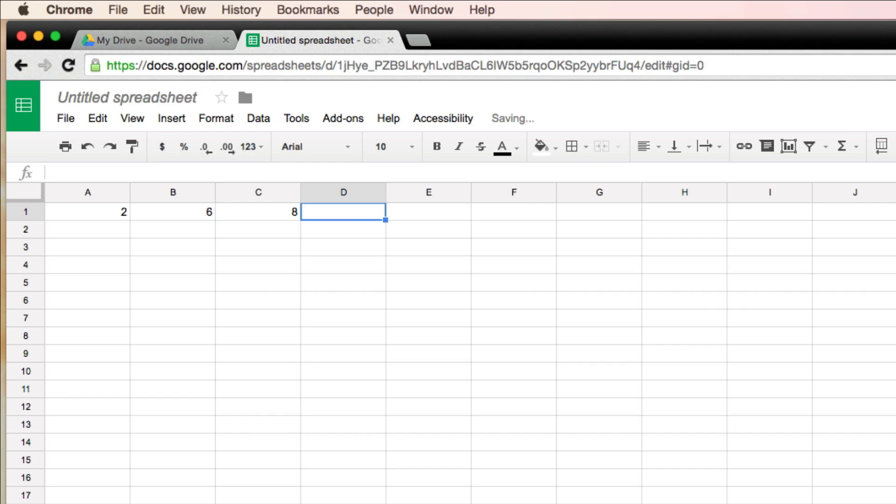
{"action": "type", "text": "9"}
{"action": "key", "text": "Tab"}
- Add up cells A1 through D1 with the SUM function, placing =SUM(A1:D1) in E1
{"action": "left_click_drag", "start_coordinate": [117, 215], "coordinate": [340, 218]}
{"action": "left_click", "coordinate": [779, 114]}
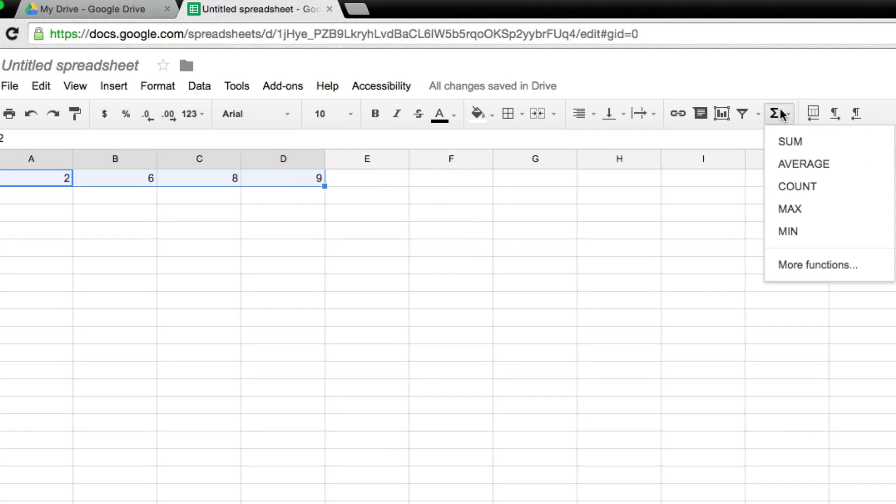
{"action": "left_click", "coordinate": [790, 141]}
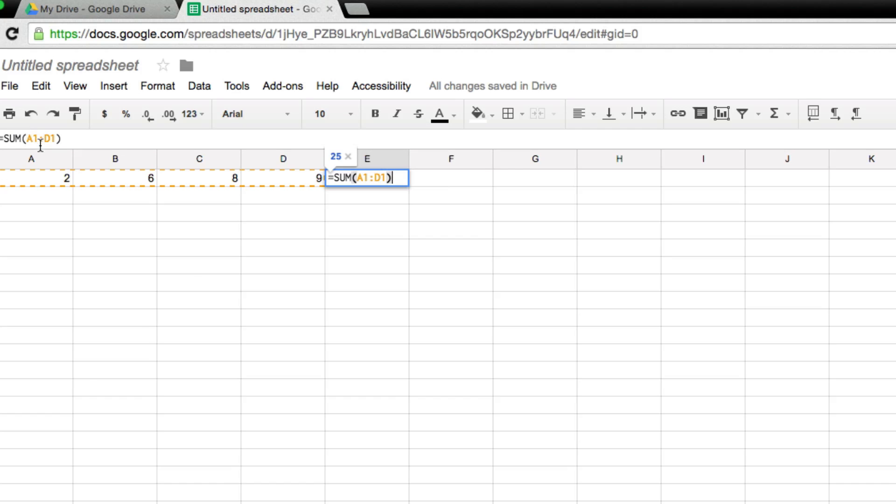
{"action": "key", "text": "Return"}
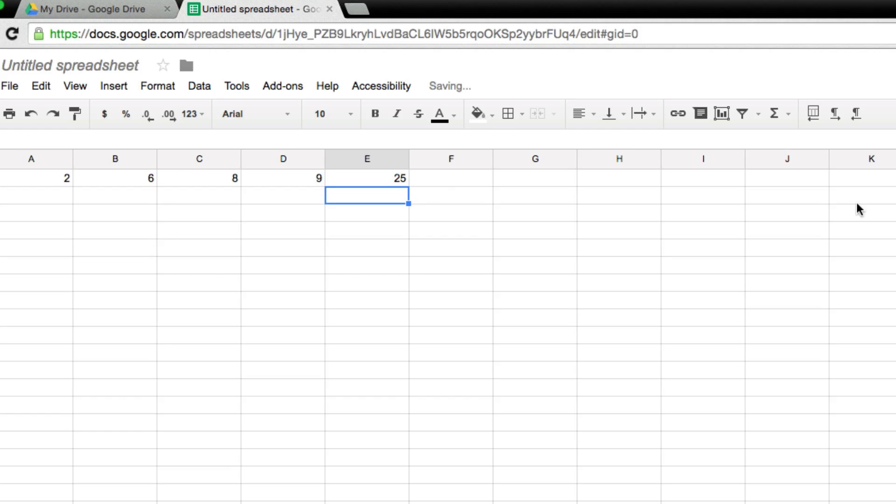
{"action": "left_click", "coordinate": [1, 144]}
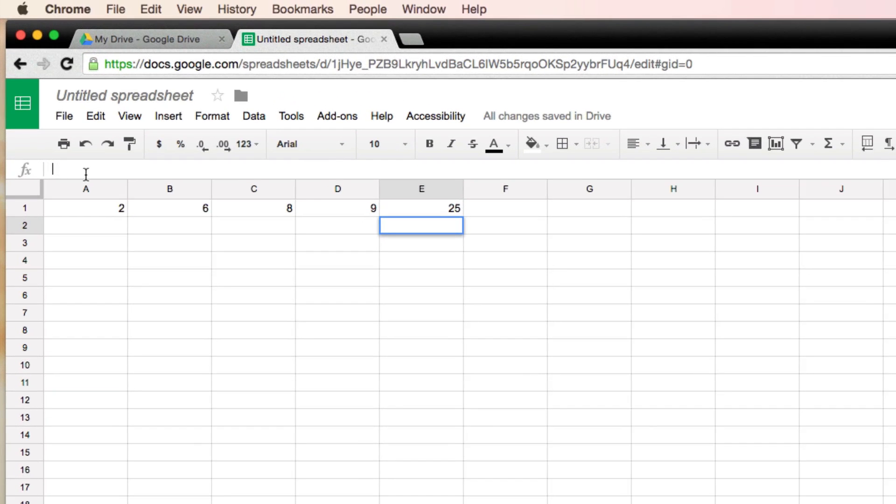
{"action": "left_click", "coordinate": [256, 149]}
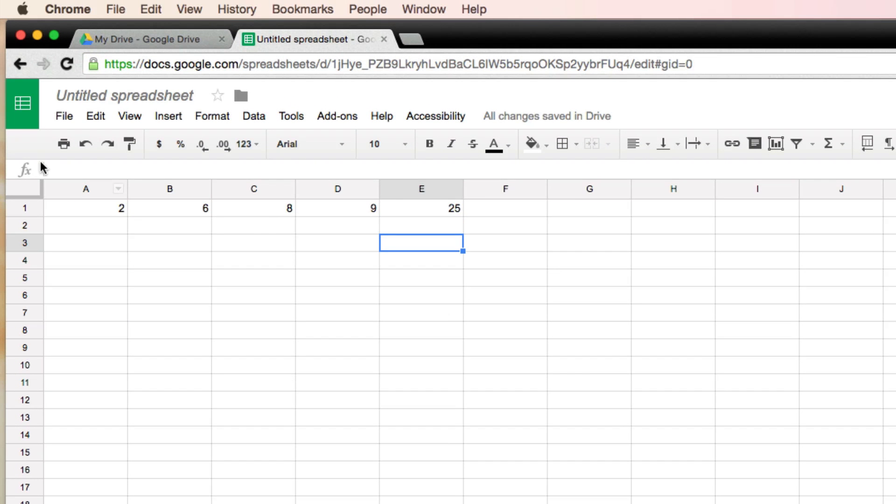
{"action": "left_click", "coordinate": [90, 283]}
{"action": "left_click", "coordinate": [77, 244]}
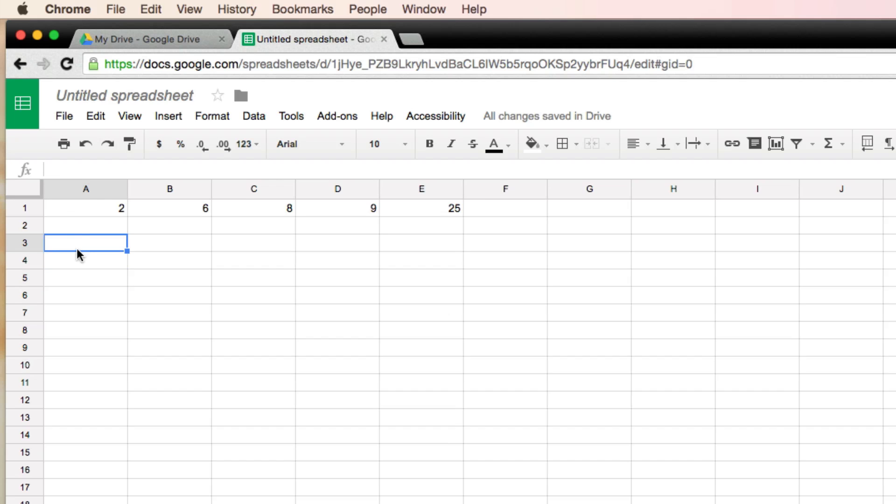
- Average cells A1 through E1 with the AVERAGE function, placing =AVERAGE(A1:E1) in F1
{"action": "left_click", "coordinate": [86, 211]}
{"action": "left_click_drag", "start_coordinate": [199, 212], "coordinate": [426, 210]}
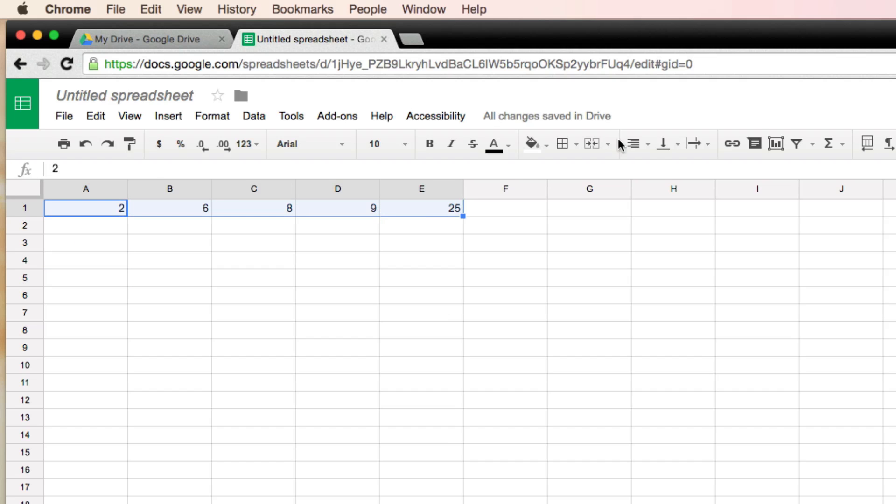
{"action": "left_click", "coordinate": [827, 145]}
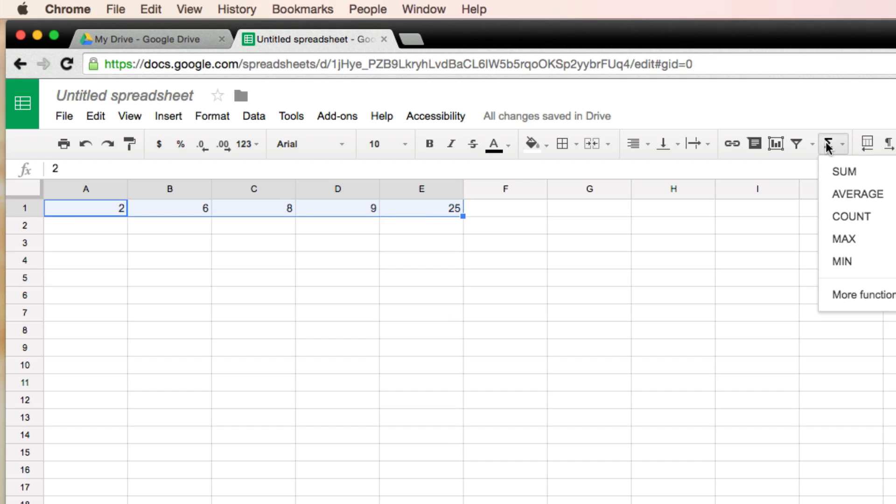
{"action": "left_click", "coordinate": [879, 195]}
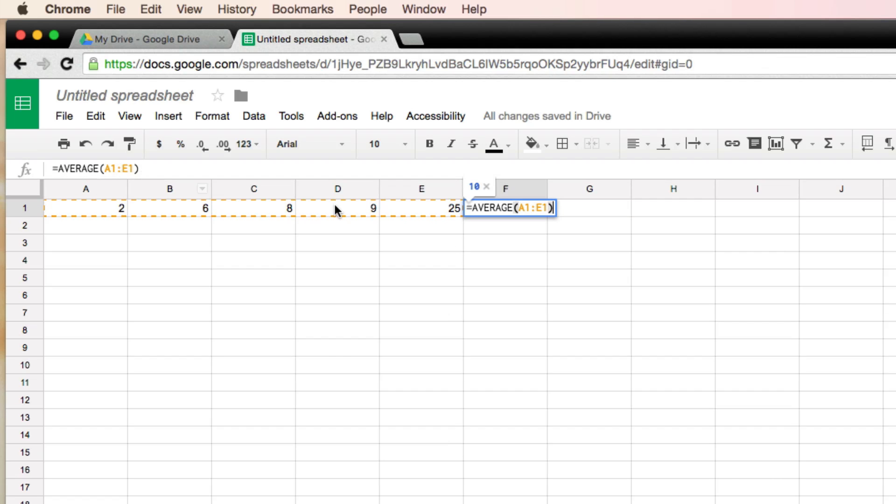
{"action": "key", "text": "Return"}
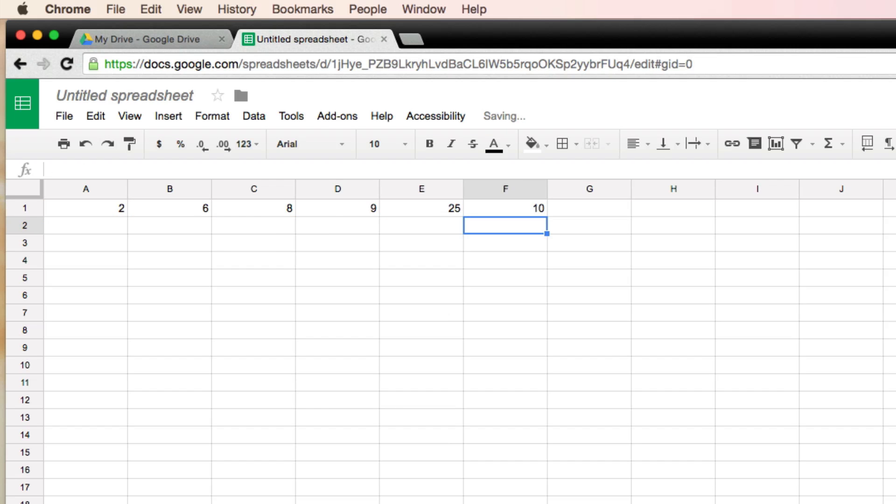
{"action": "left_click", "coordinate": [326, 226]}
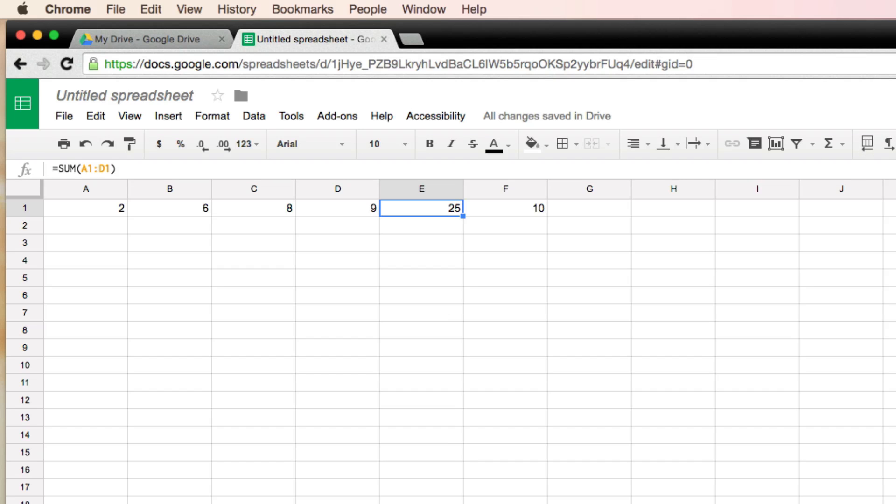
{"action": "left_click", "coordinate": [286, 371]}
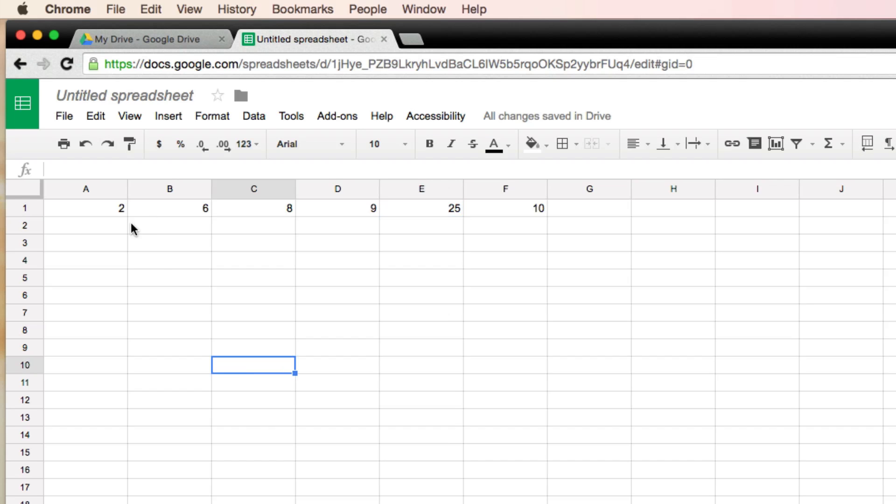
- Clear the sum formula from E1 and the average formula from F1, keeping the four numbers in row 1
{"action": "left_click", "coordinate": [132, 226]}
{"action": "left_click_drag", "start_coordinate": [84, 212], "coordinate": [447, 210]}
{"action": "left_click", "coordinate": [433, 212]}
{"action": "key", "text": "shift+Down"}
{"action": "left_click", "coordinate": [441, 208]}
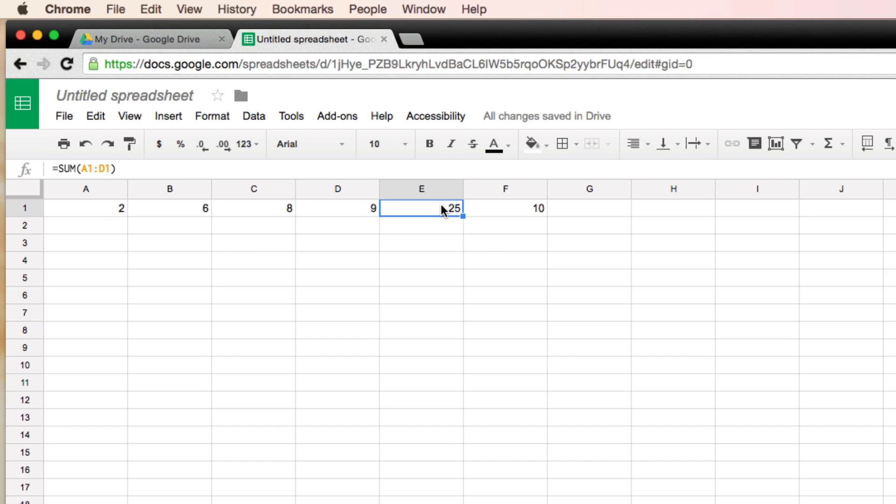
{"action": "key", "text": "Delete"}
{"action": "left_click", "coordinate": [536, 209]}
{"action": "key", "text": "Delete"}
{"action": "left_click", "coordinate": [385, 226]}
{"action": "left_click", "coordinate": [170, 225]}
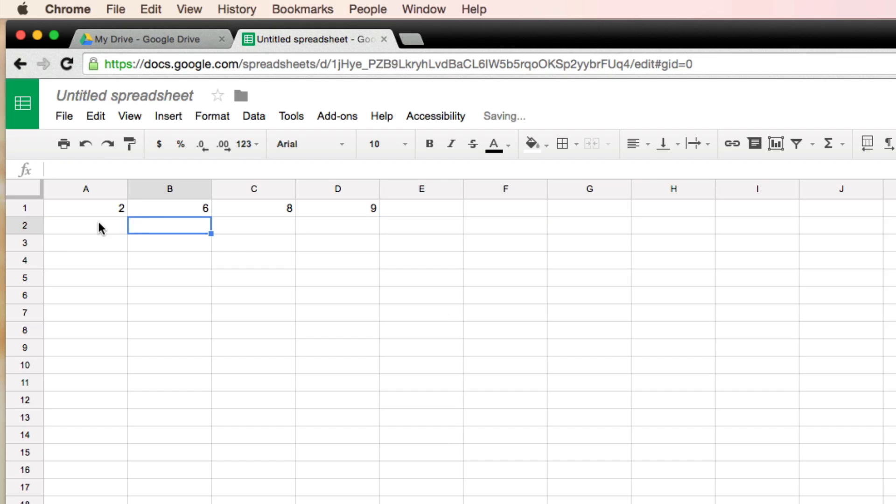
{"action": "left_click_drag", "start_coordinate": [94, 211], "coordinate": [320, 211]}
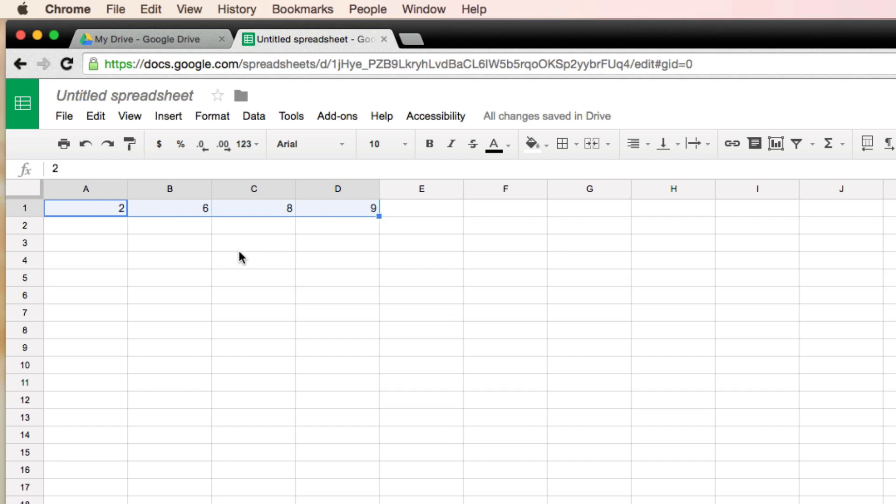
{"action": "left_click", "coordinate": [158, 117]}
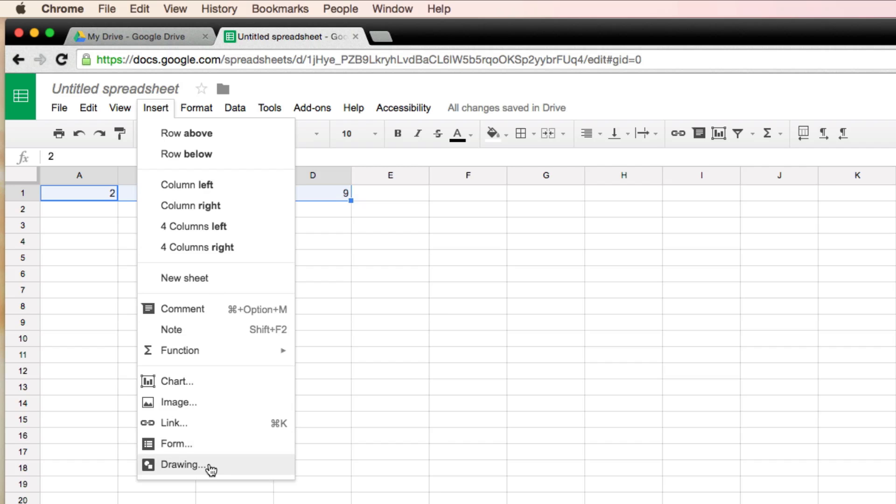
{"action": "left_click", "coordinate": [342, 378]}
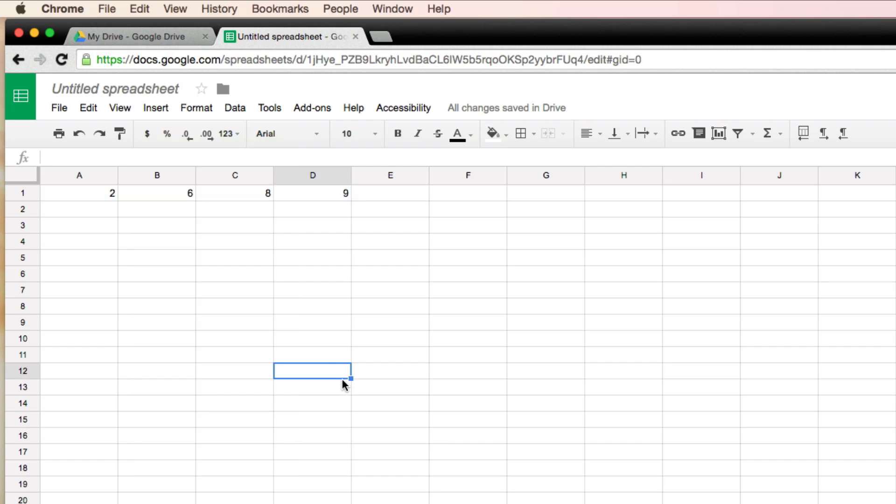
{"action": "left_click", "coordinate": [291, 322]}
{"action": "left_click", "coordinate": [131, 212]}
{"action": "left_click", "coordinate": [80, 193]}
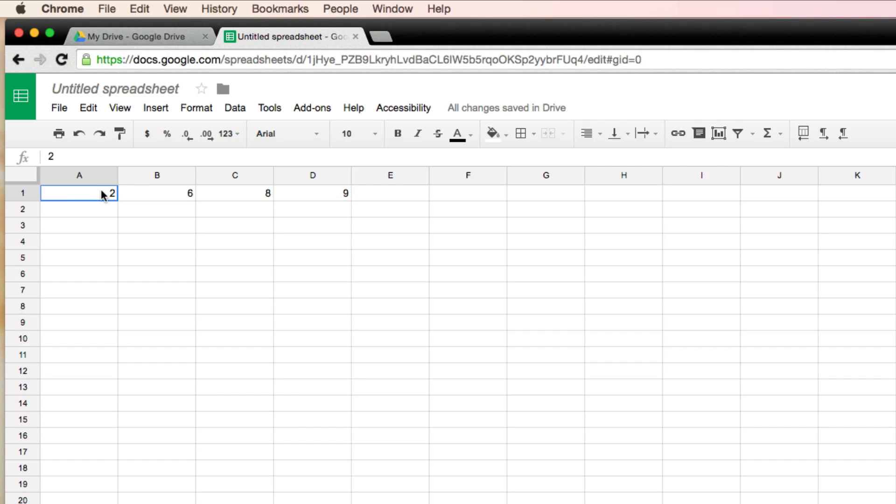
{"action": "left_click_drag", "start_coordinate": [102, 192], "coordinate": [275, 195]}
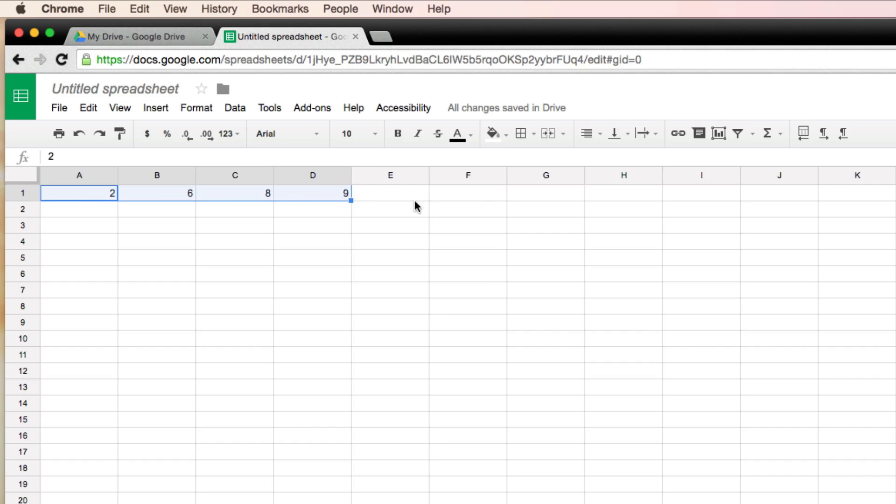
- Enter the numbers 56 in E1 and 65 in F1 to extend the row
{"action": "left_click", "coordinate": [369, 198]}
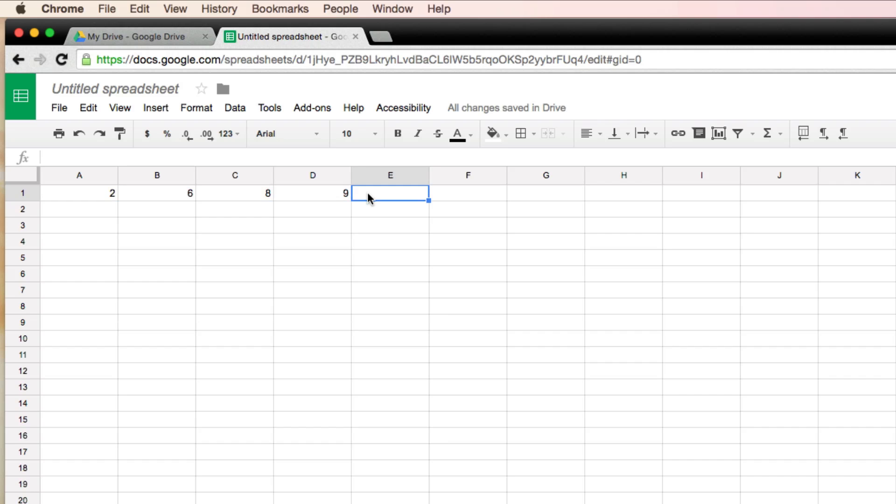
{"action": "type", "text": "56"}
{"action": "left_click", "coordinate": [466, 193]}
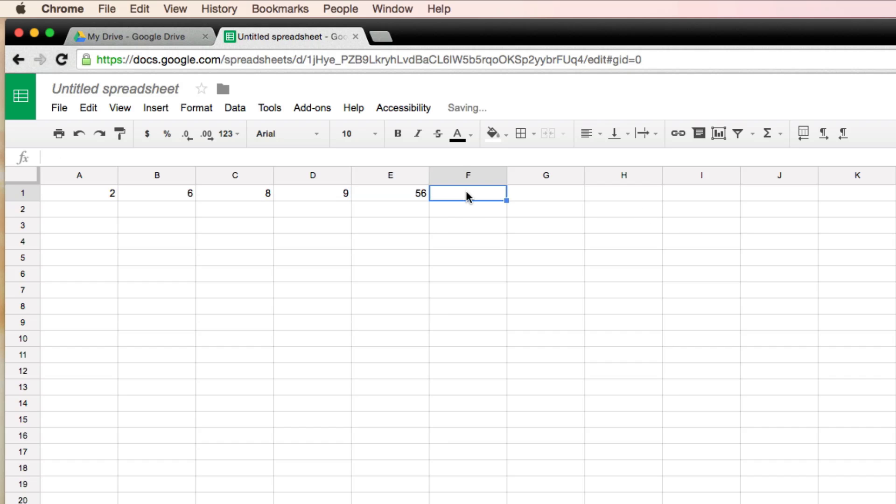
{"action": "type", "text": "65"}
{"action": "key", "text": "Return"}
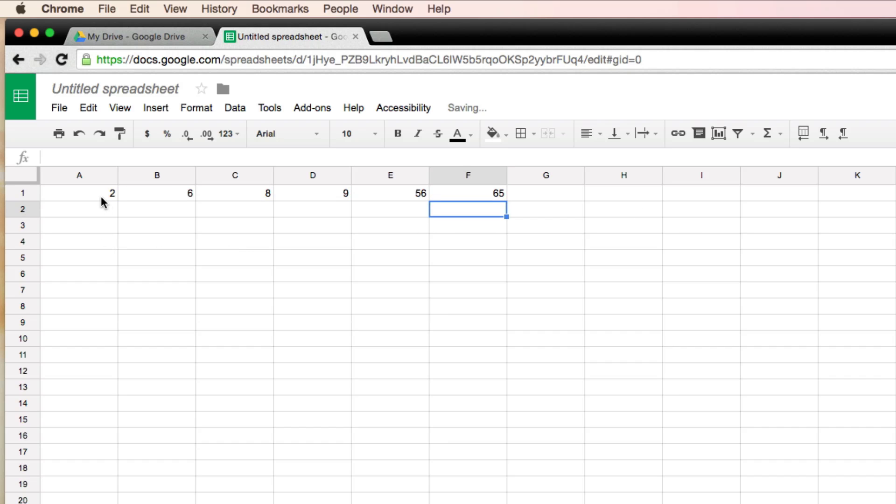
- Add up cells A1 through F1 with the SUM function, placing =SUM(A1:F1) in G1
{"action": "left_click_drag", "start_coordinate": [102, 200], "coordinate": [470, 194]}
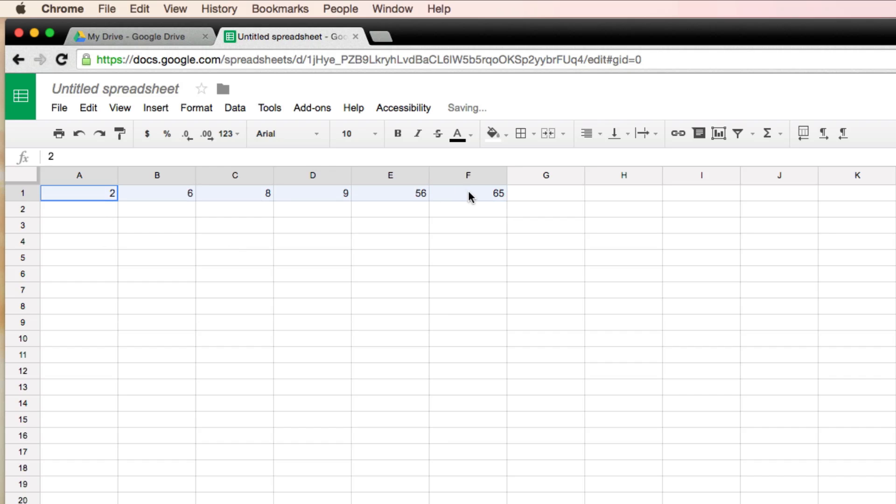
{"action": "left_click", "coordinate": [769, 133]}
{"action": "left_click", "coordinate": [790, 159]}
{"action": "left_click", "coordinate": [428, 279]}
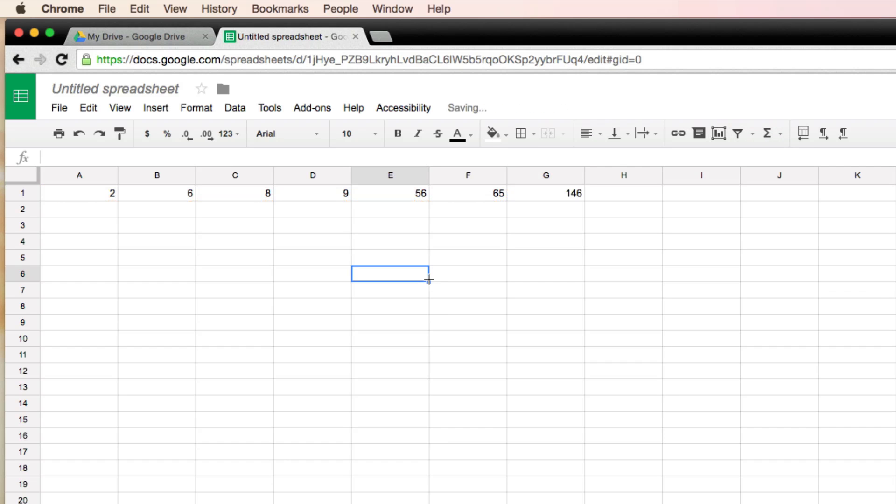
{"action": "left_click", "coordinate": [537, 196]}
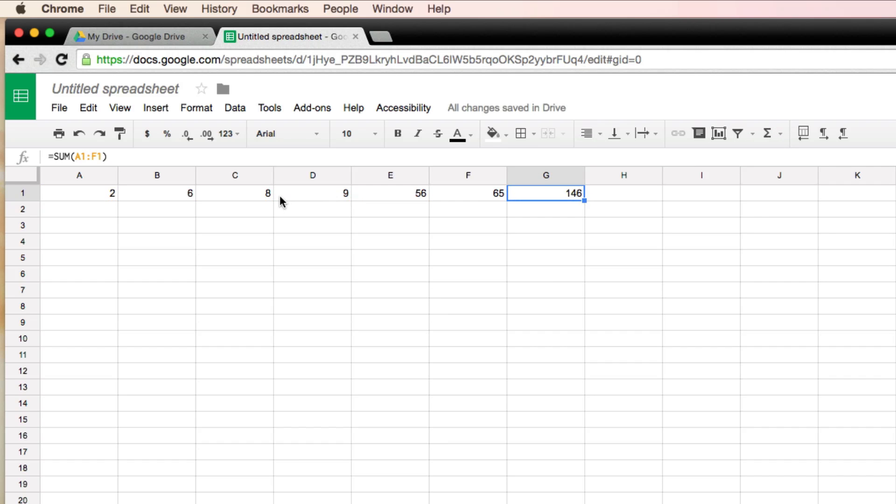
- Change the number in cell E1 to 36
{"action": "left_click", "coordinate": [410, 197]}
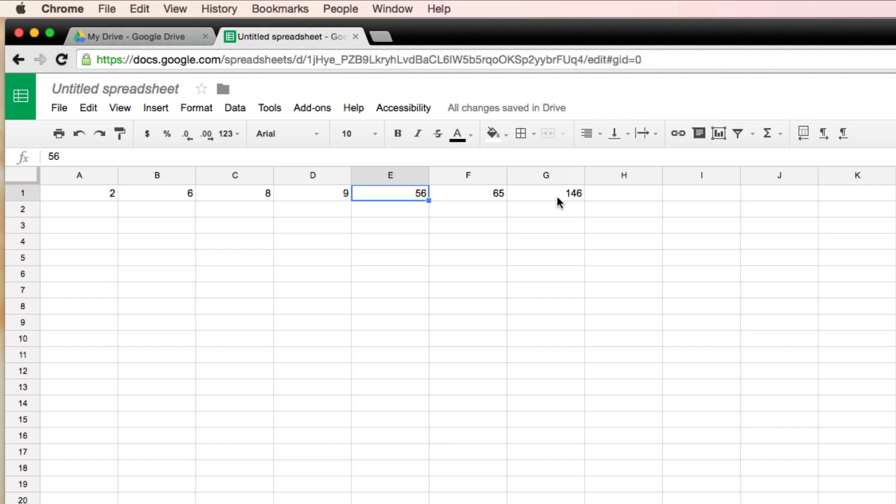
{"action": "double_click", "coordinate": [408, 192]}
{"action": "type", "text": "36"}
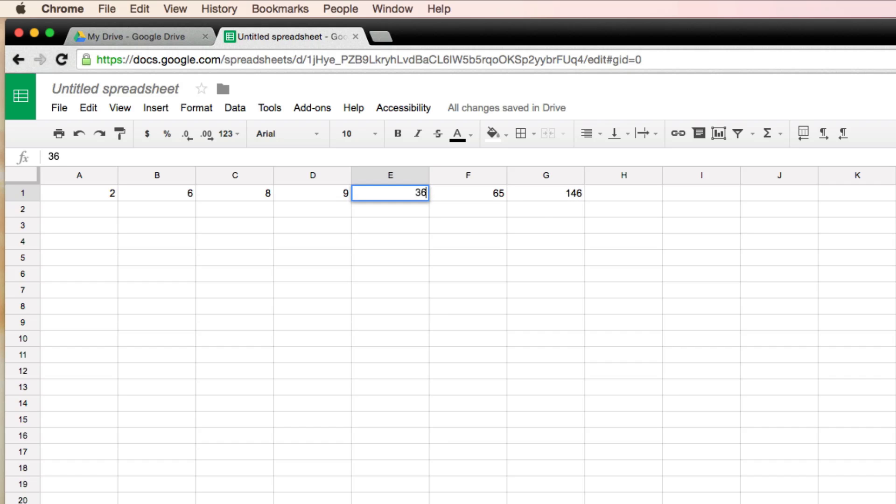
{"action": "left_click", "coordinate": [458, 234]}
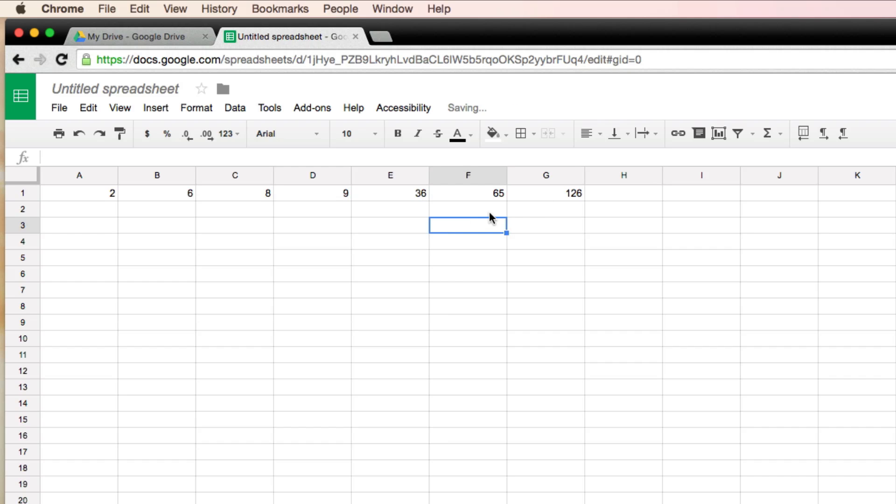
{"action": "left_click", "coordinate": [471, 196]}
{"action": "left_click", "coordinate": [395, 196]}
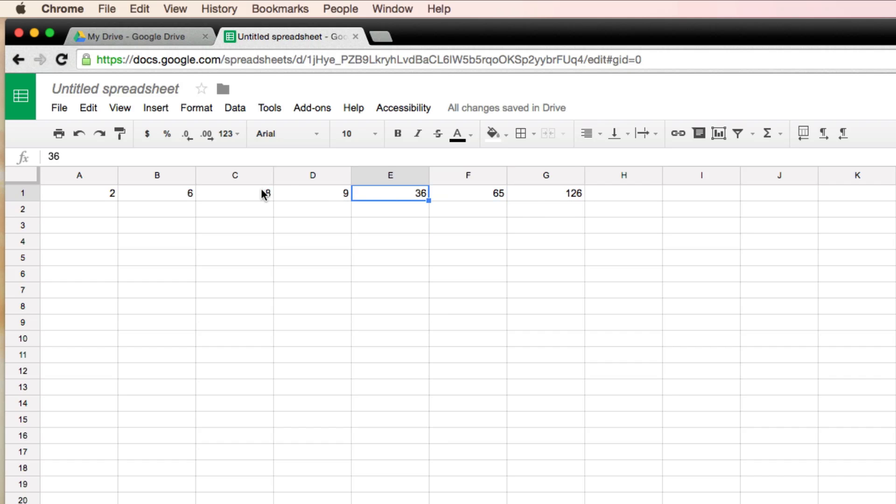
{"action": "left_click", "coordinate": [264, 195]}
{"action": "left_click", "coordinate": [91, 192]}
{"action": "left_click", "coordinate": [123, 198]}
{"action": "left_click", "coordinate": [256, 201]}
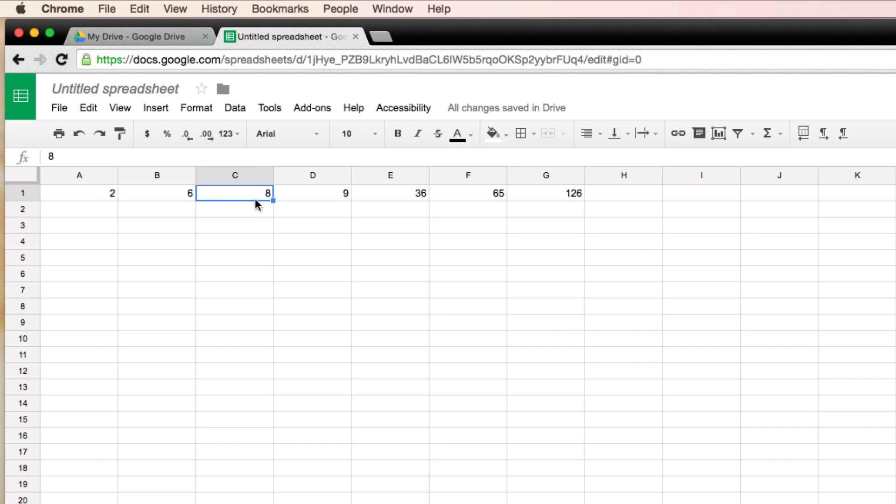
{"action": "left_click", "coordinate": [127, 212]}
{"action": "left_click", "coordinate": [71, 197]}
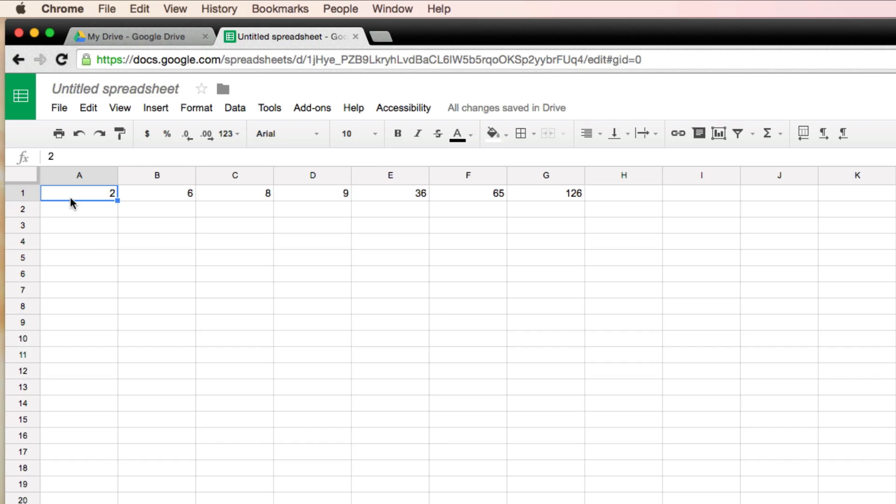
{"action": "key", "text": "Down"}
{"action": "key", "text": "Down"}
{"action": "left_click", "coordinate": [95, 194]}
{"action": "left_click", "coordinate": [136, 206]}
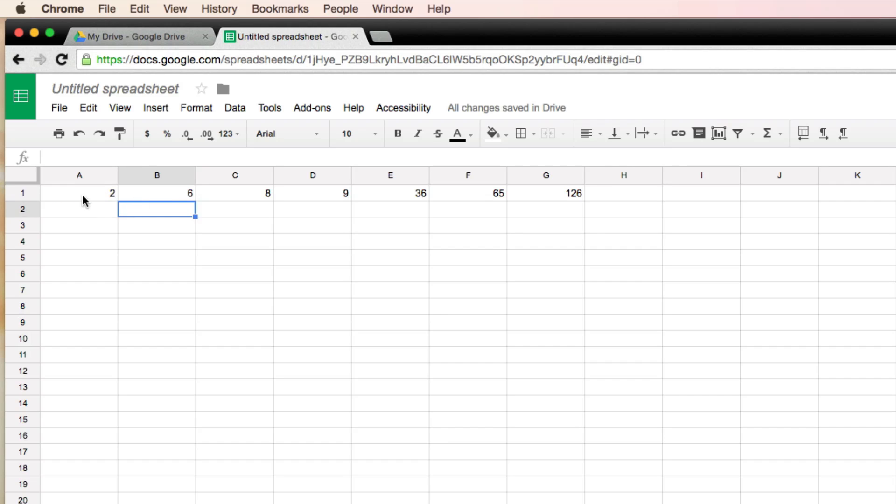
{"action": "left_click", "coordinate": [107, 196]}
{"action": "key", "text": "shift+Right"}
{"action": "key", "text": "shift+Right"}
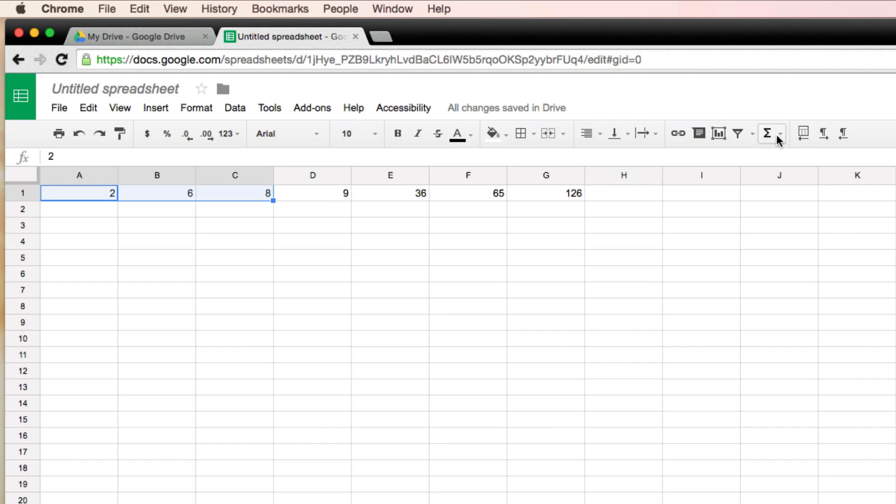
{"action": "left_click", "coordinate": [398, 197]}
{"action": "left_click", "coordinate": [314, 200]}
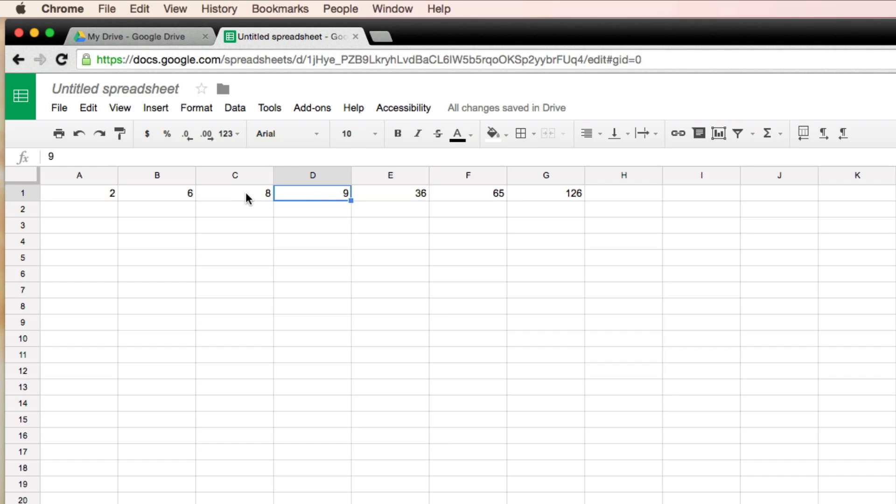
{"action": "left_click", "coordinate": [248, 198]}
{"action": "left_click", "coordinate": [526, 214]}
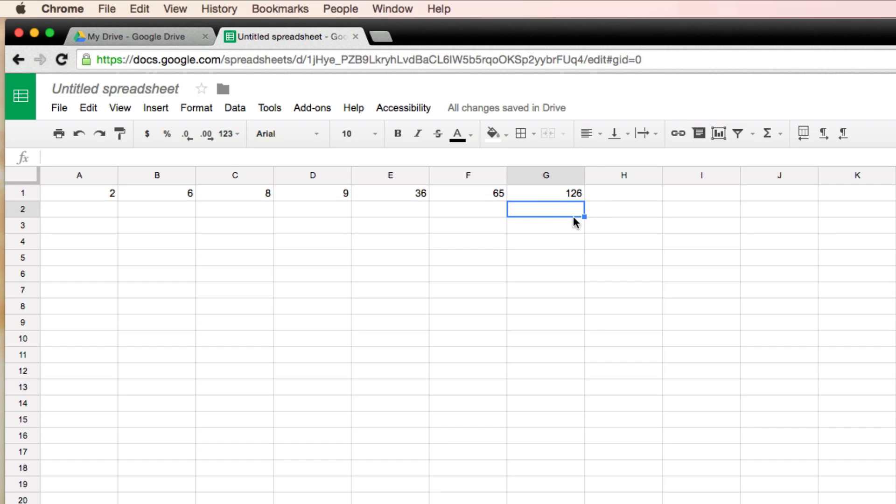
{"action": "left_click", "coordinate": [566, 198]}
{"action": "left_click", "coordinate": [573, 307]}
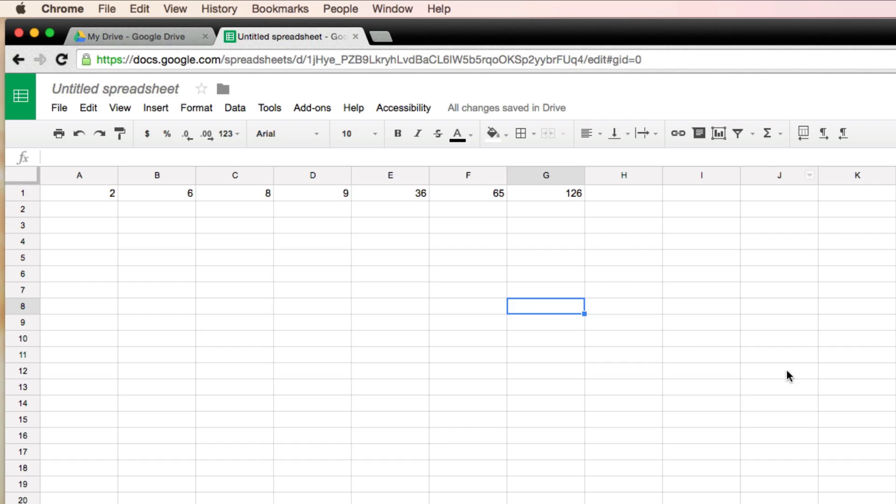
{"action": "left_click", "coordinate": [125, 242]}
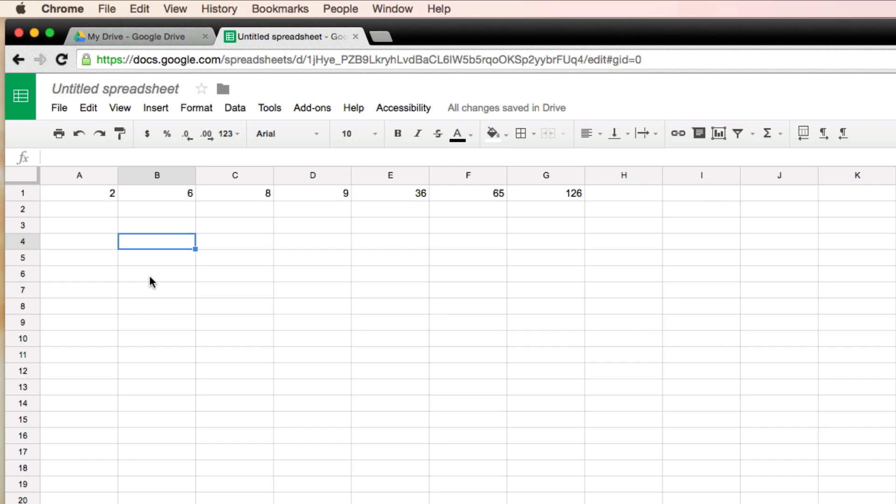